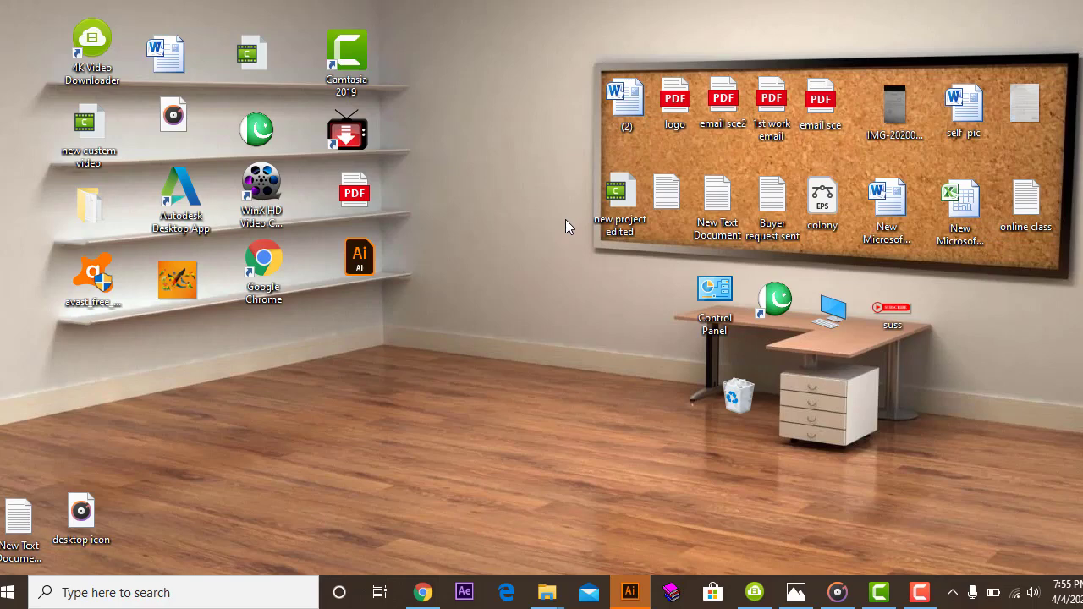
# - Switch to Chrome and browse the pickywallpapers image results for classic 3D desktop wallpapers
pyautogui.click(423, 593)
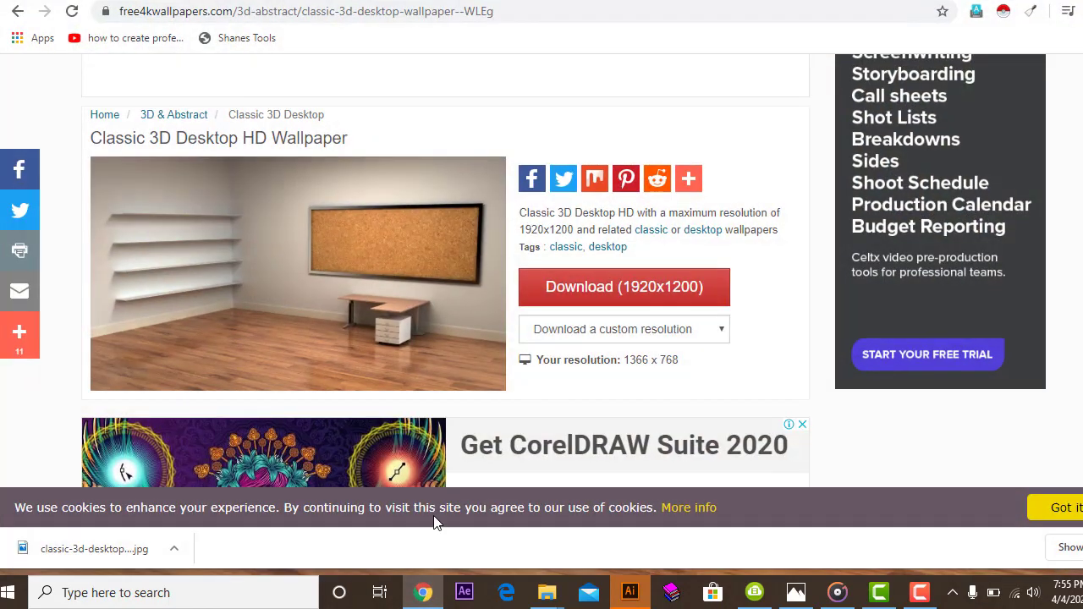
pyautogui.hotkey('alt', 'Left')
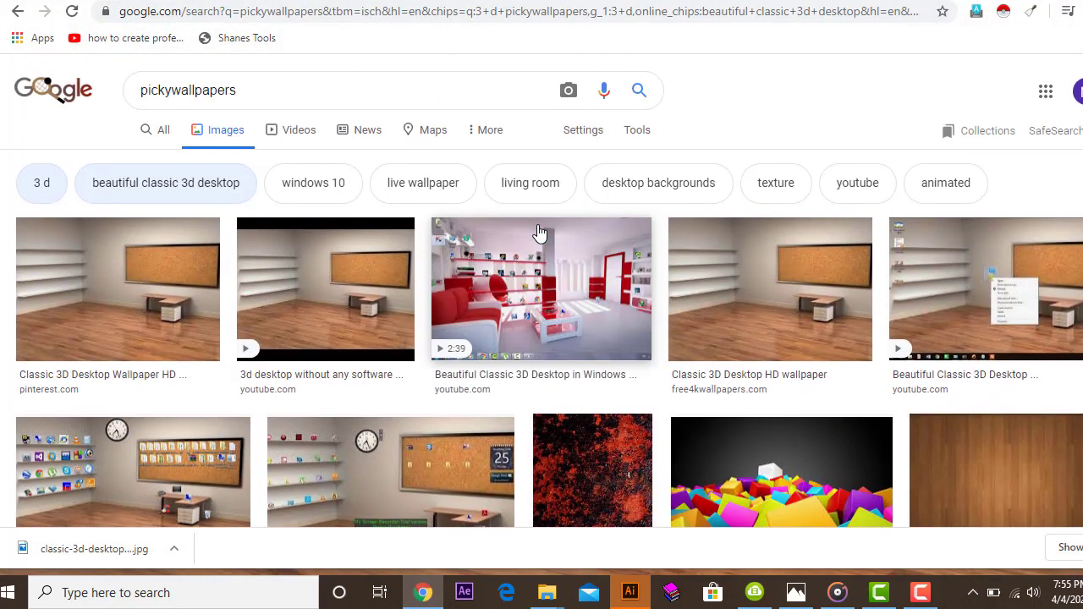
pyautogui.scroll(-1, 539, 233)
pyautogui.scroll(-1, 539, 232)
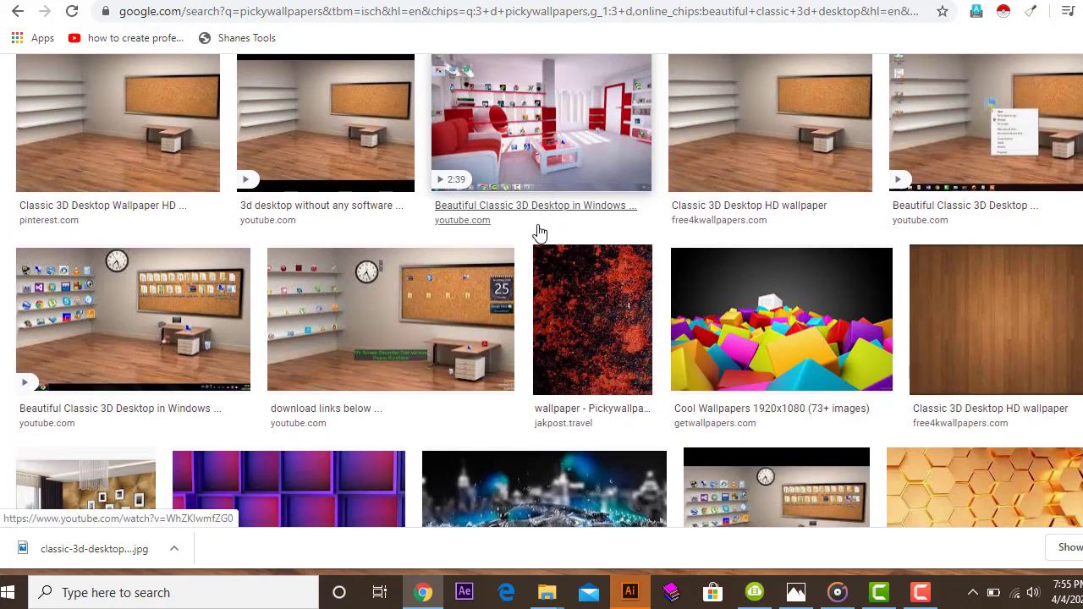
pyautogui.scroll(-1, 539, 233)
pyautogui.scroll(-1, 539, 233)
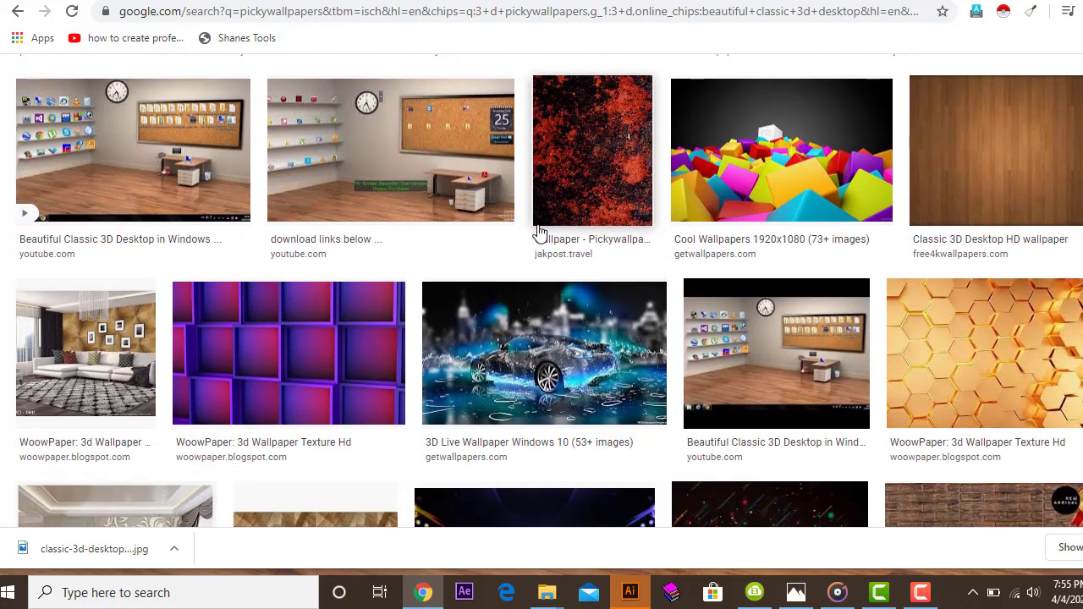
pyautogui.scroll(-1, 539, 233)
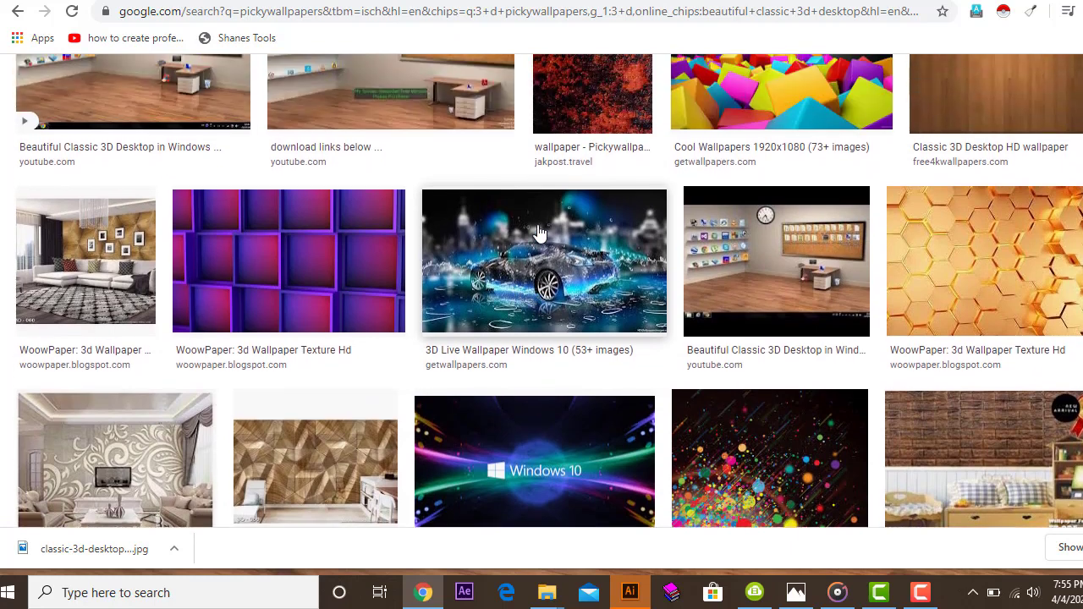
pyautogui.scroll(1, 539, 233)
pyautogui.scroll(1, 539, 233)
pyautogui.scroll(1, 539, 233)
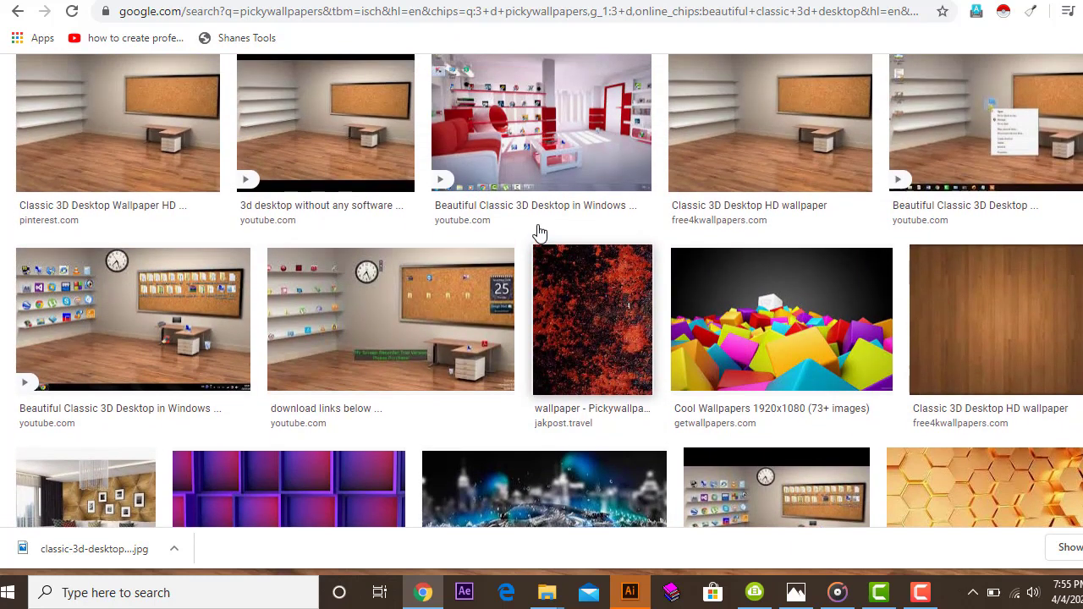
pyautogui.scroll(1, 540, 233)
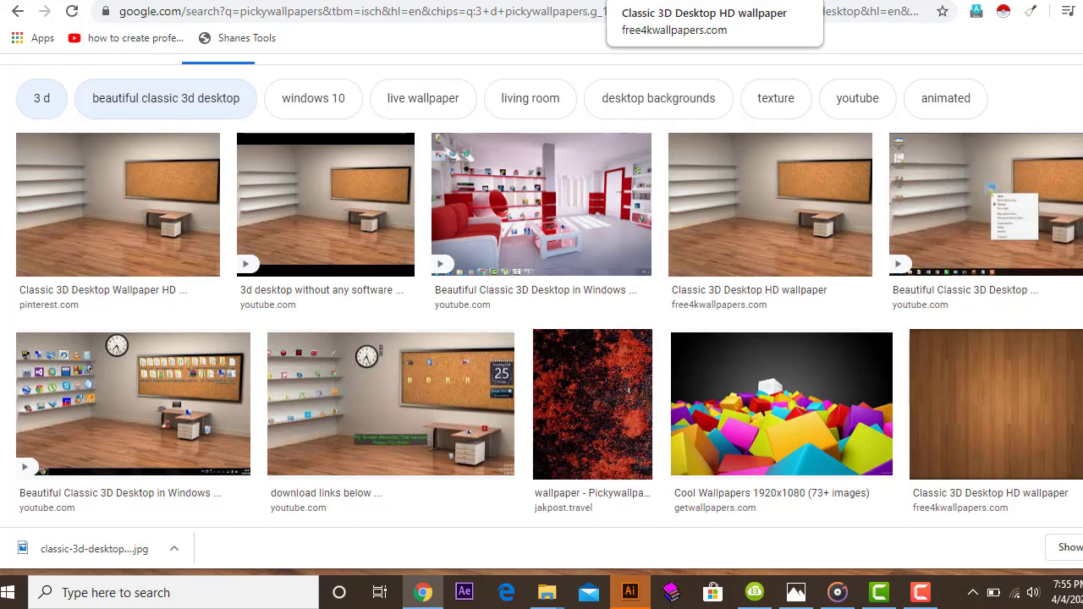
# - On the free4kwallpapers page for Classic 3D Desktop HD Wallpaper, download the image at the custom resolution 1366 x 768
pyautogui.click(696, 4)
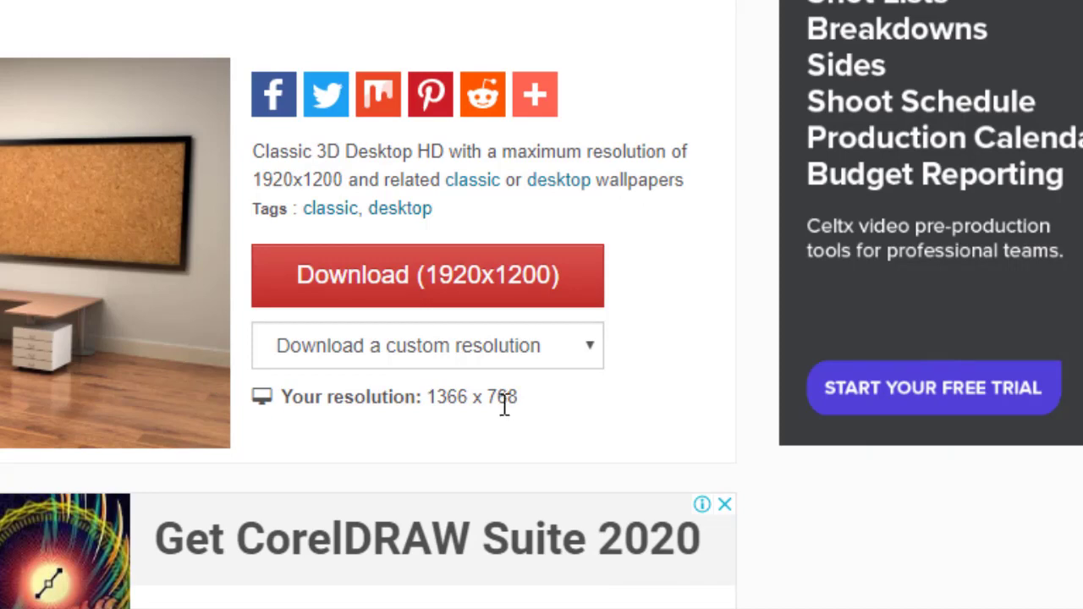
pyautogui.click(593, 345)
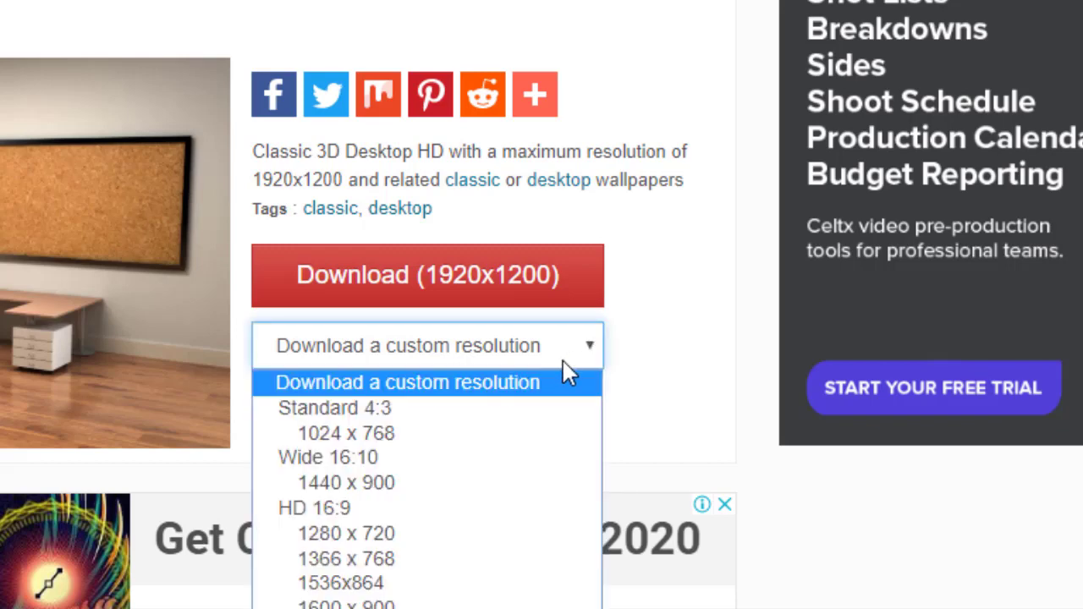
pyautogui.click(588, 353)
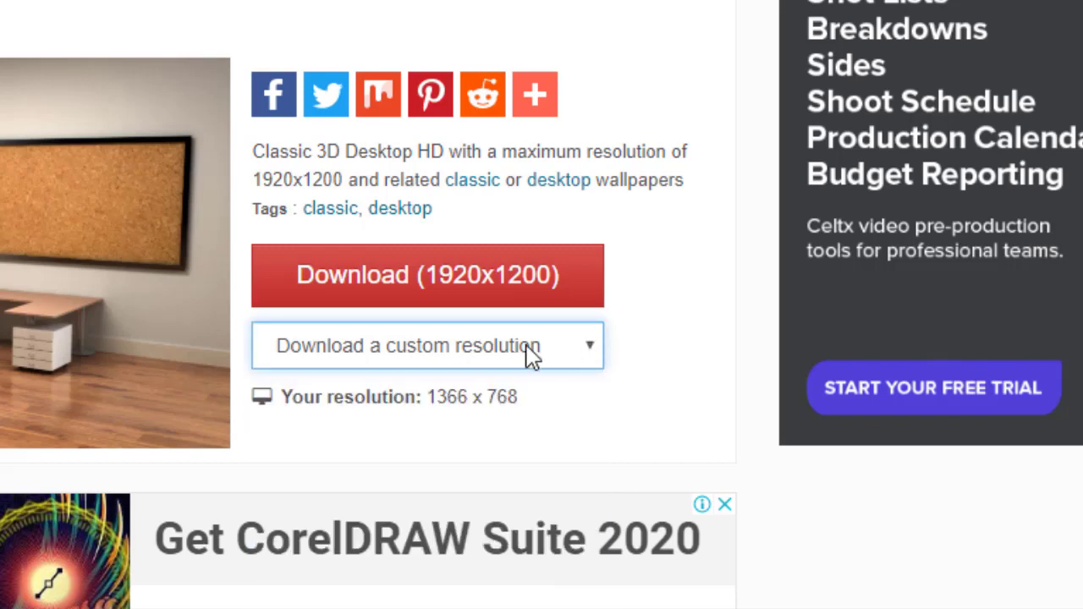
pyautogui.click(595, 354)
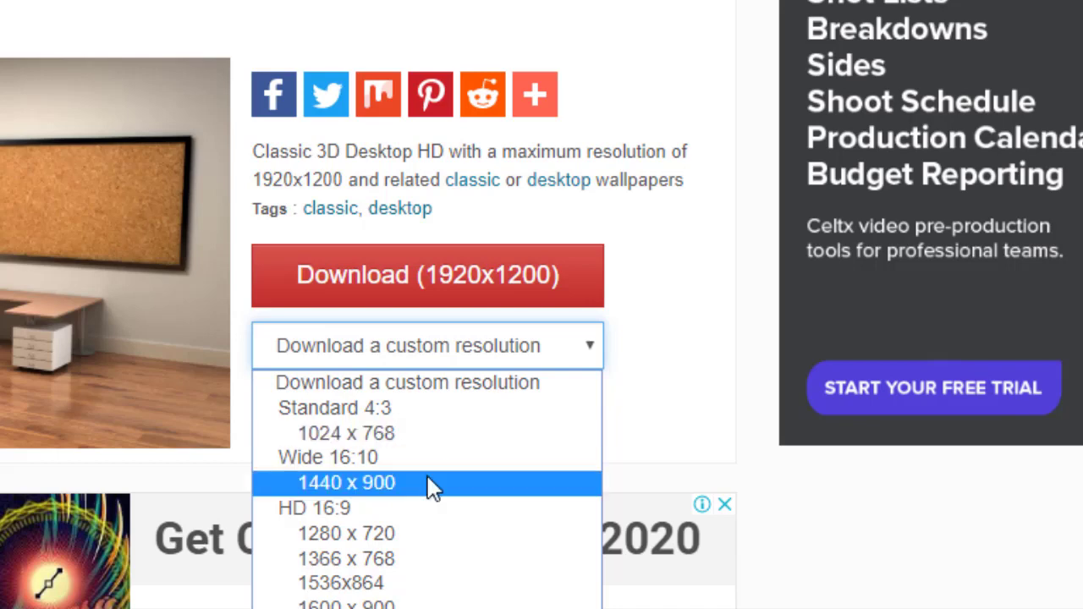
pyautogui.click(396, 559)
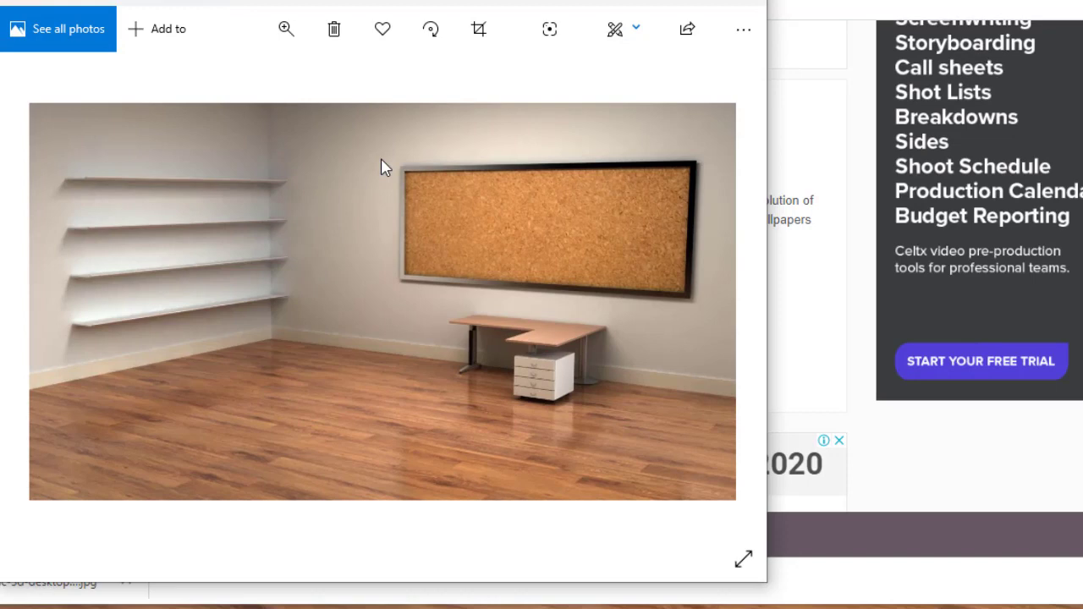
# - Look up the Set as options for the downloaded wallpaper image, and minimize the image viewer
pyautogui.rightClick(381, 166)
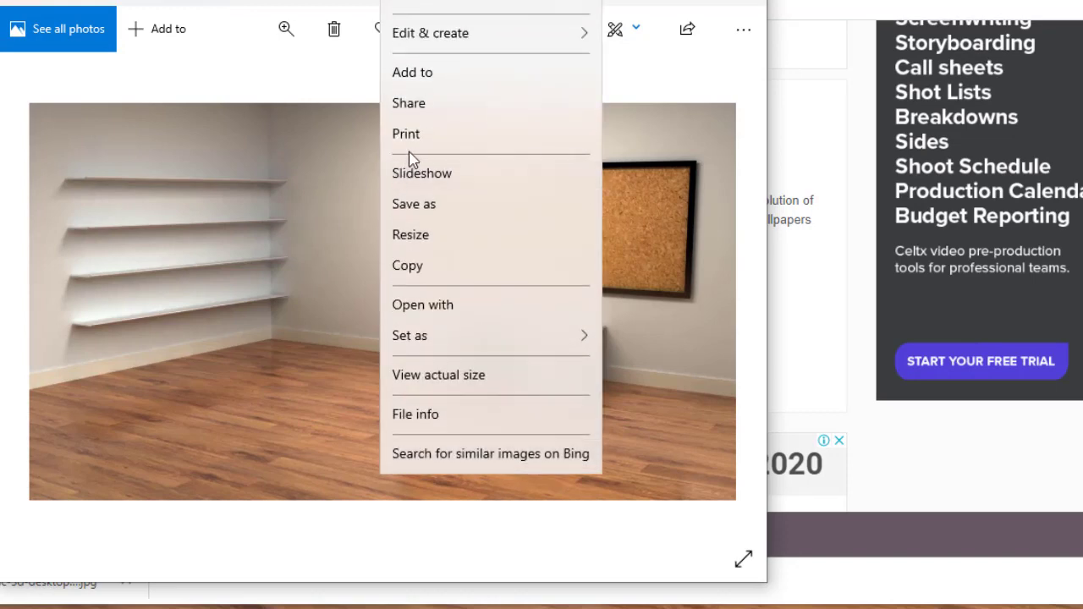
pyautogui.moveTo(428, 336)
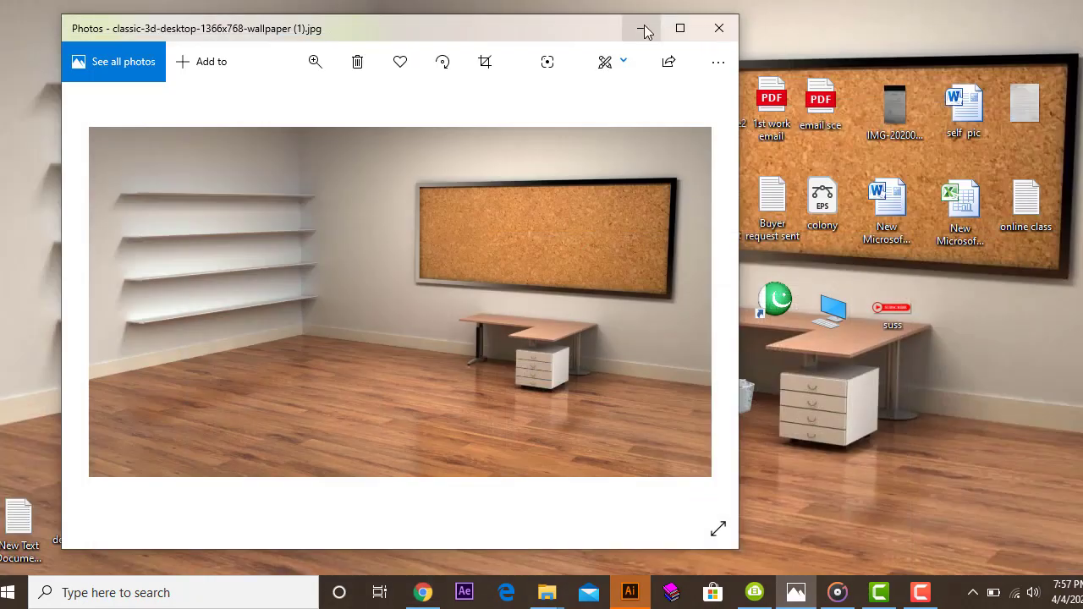
pyautogui.click(644, 29)
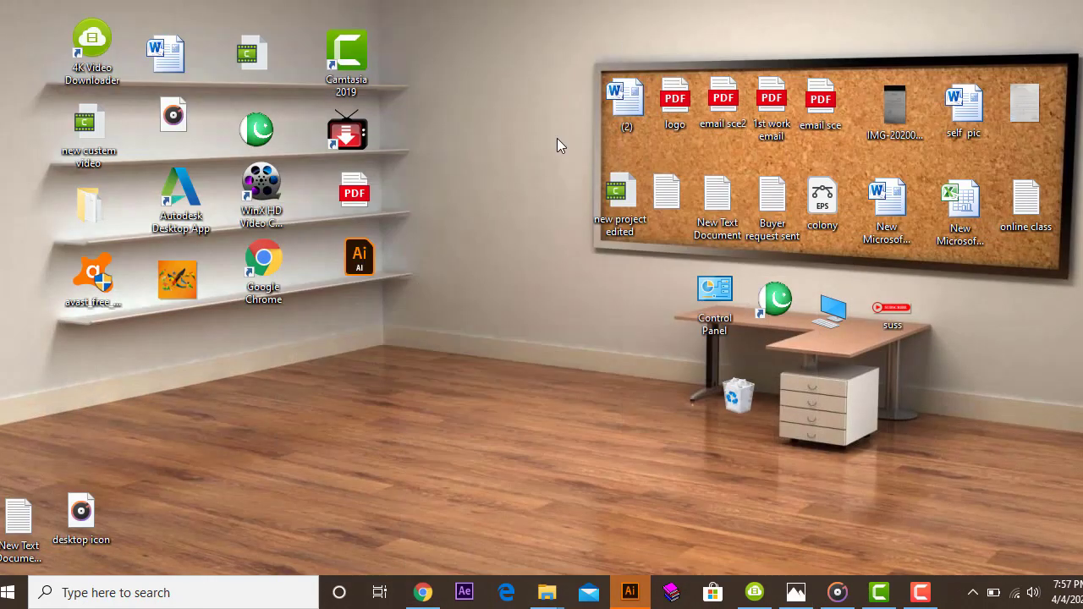
# - Check the desktop's Auto arrange icons and Align icons to grid options, and adjust the Camtasia 2019 icon on the wallpaper's top shelf
pyautogui.rightClick(477, 82)
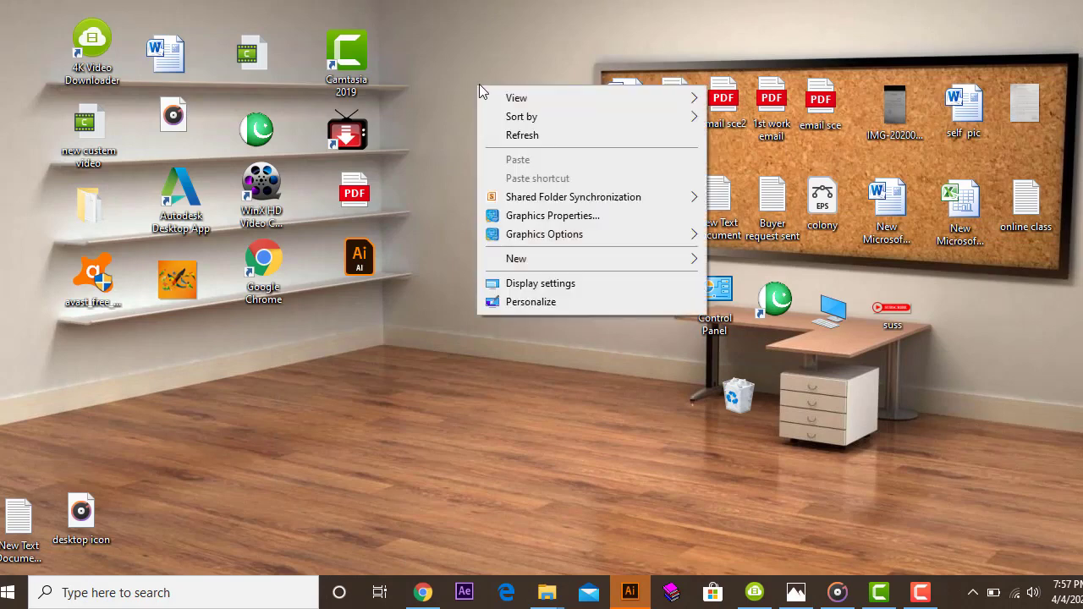
pyautogui.moveTo(514, 100)
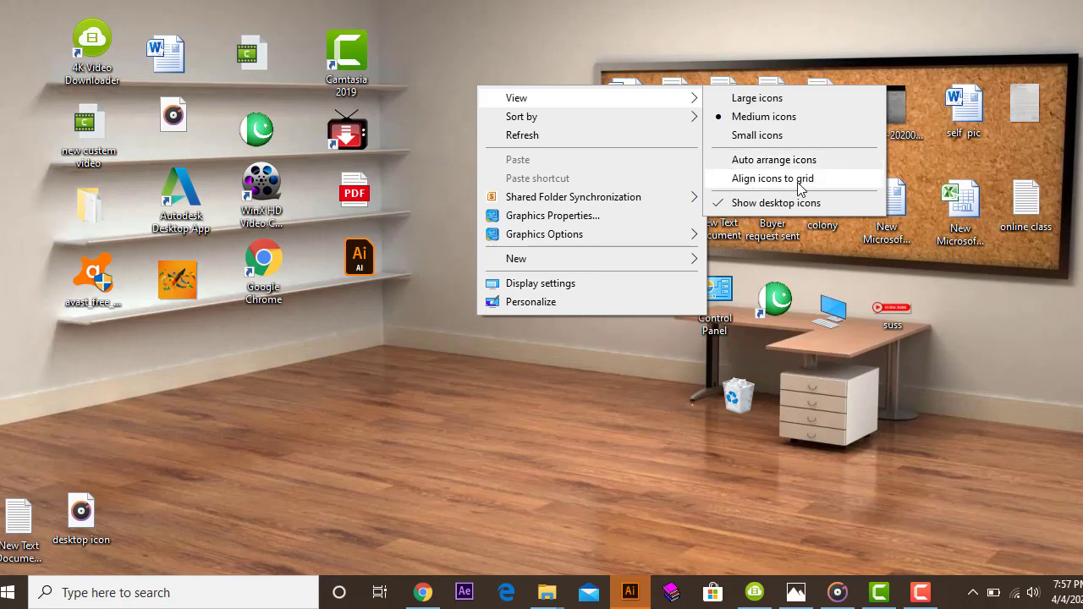
pyautogui.click(588, 376)
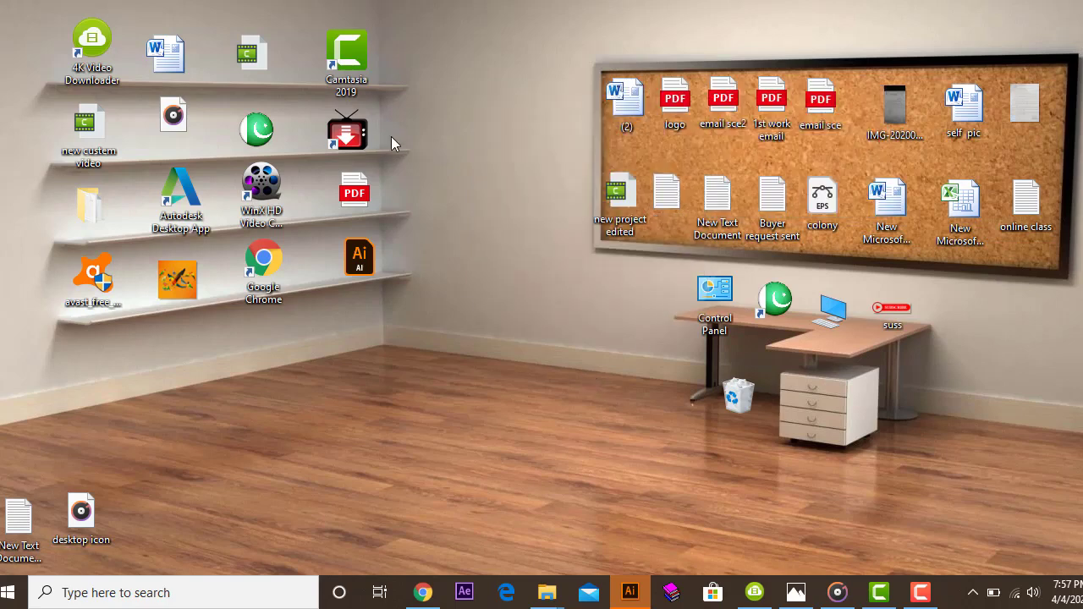
pyautogui.moveTo(347, 60)
pyautogui.mouseDown()
pyautogui.moveTo(449, 99)
pyautogui.moveTo(476, 307)
pyautogui.moveTo(535, 19)
pyautogui.moveTo(588, 5)
pyautogui.moveTo(459, 10)
pyautogui.moveTo(404, 25)
pyautogui.moveTo(359, 63)
pyautogui.mouseUp()
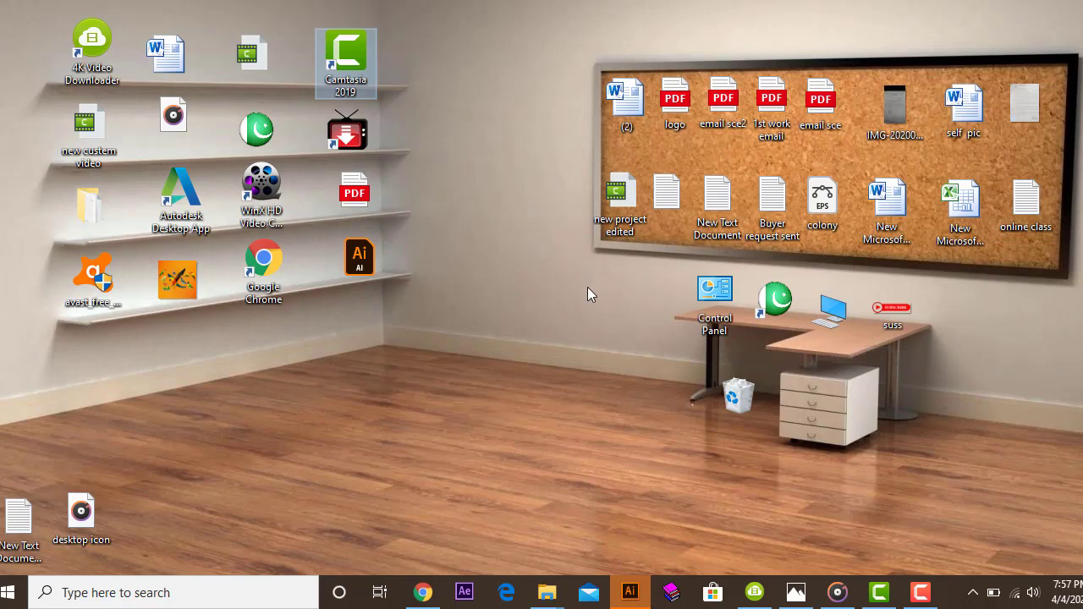
# - Try to rename the New Microsoft Word Document (2) file to a blank name, declining the duplicate-name rename
pyautogui.rightClick(882, 239)
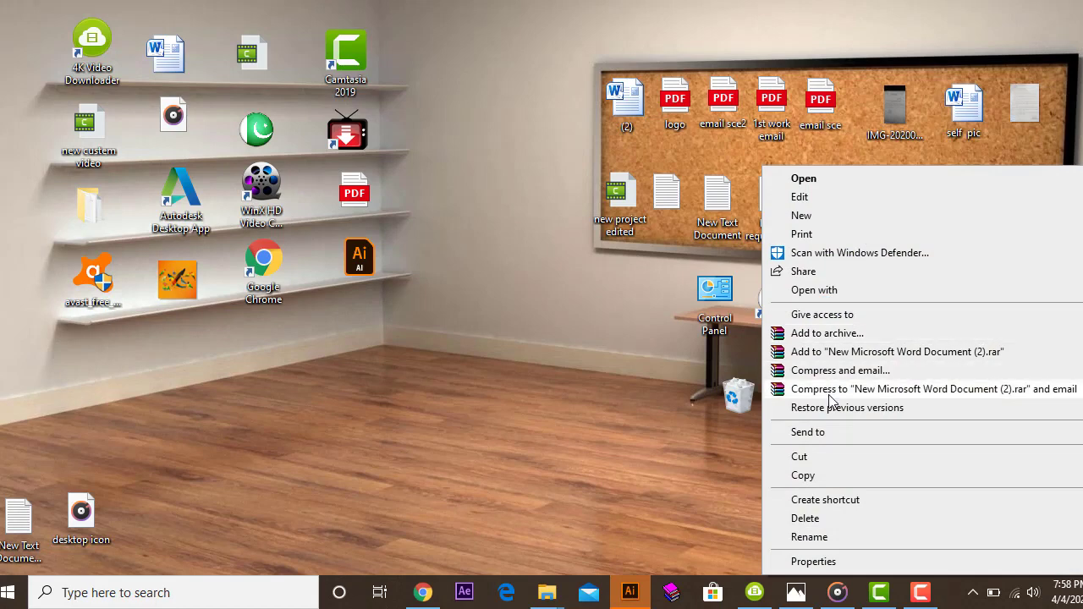
pyautogui.click(802, 537)
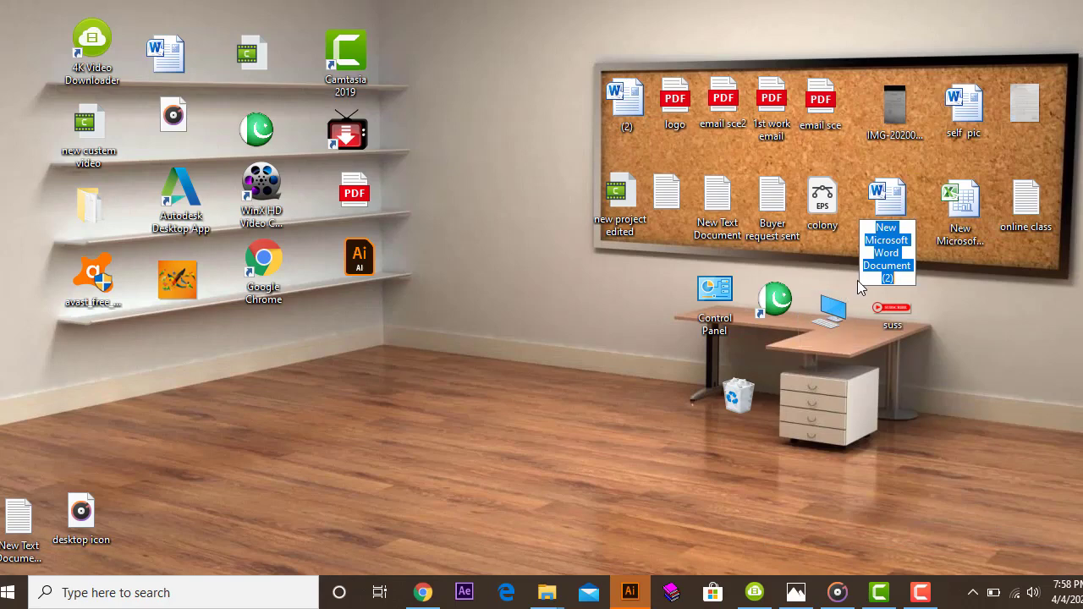
pyautogui.press('BackSpace')
pyautogui.press('Return')
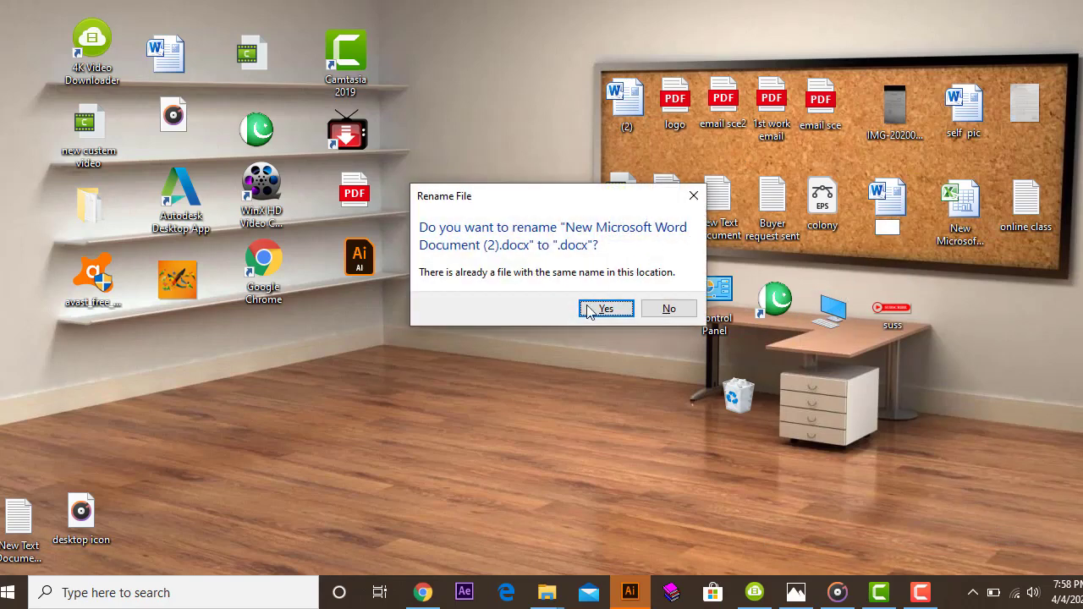
pyautogui.click(667, 309)
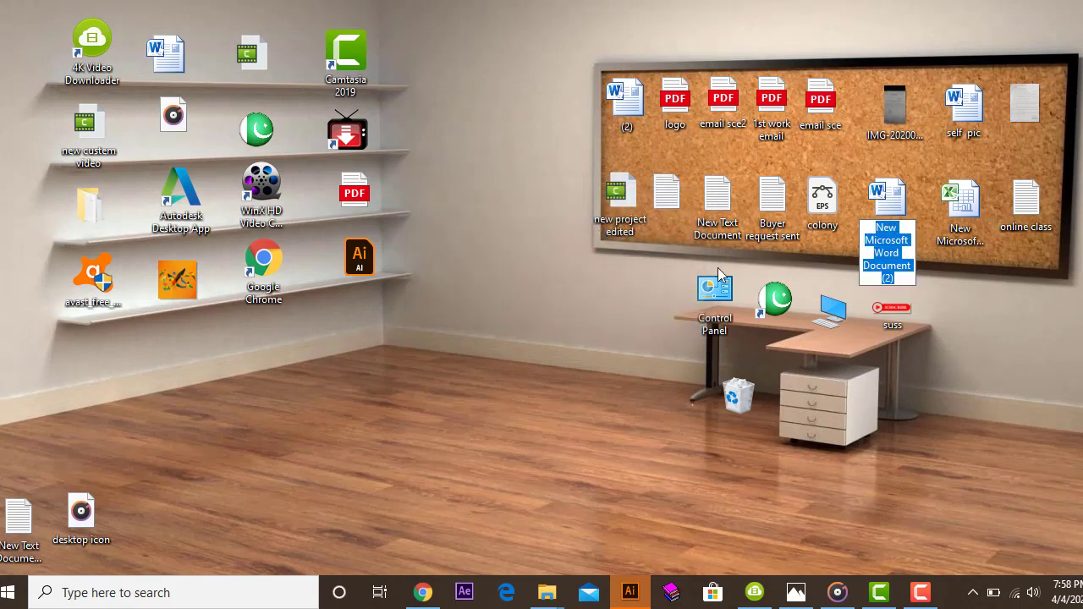
# - Try to give the Word file named "(2)" on the corkboard a blank name, declining the duplicate-name rename
pyautogui.rightClick(630, 119)
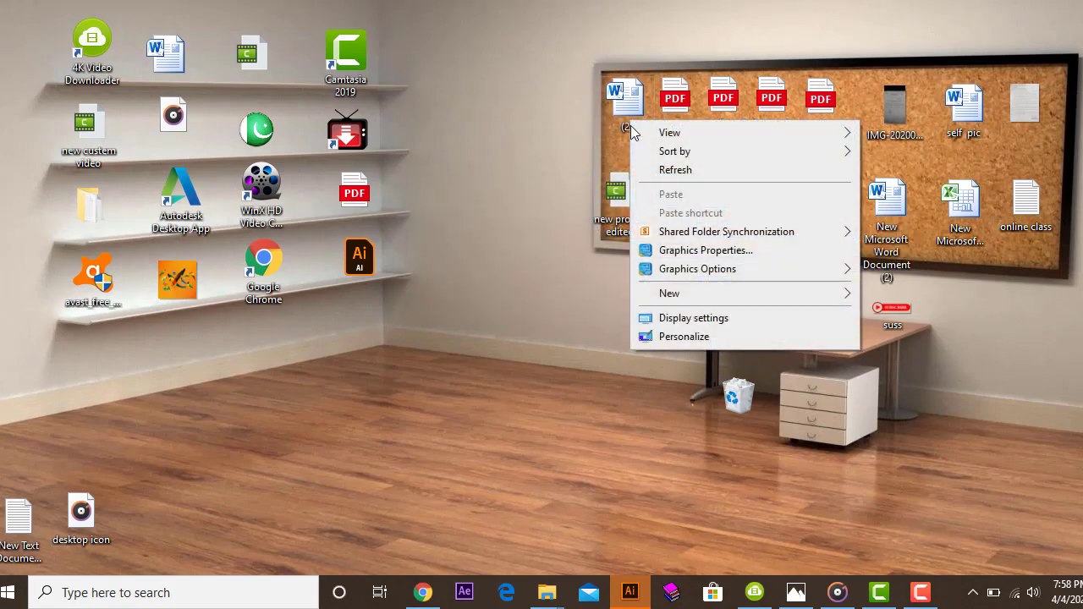
pyautogui.rightClick(620, 108)
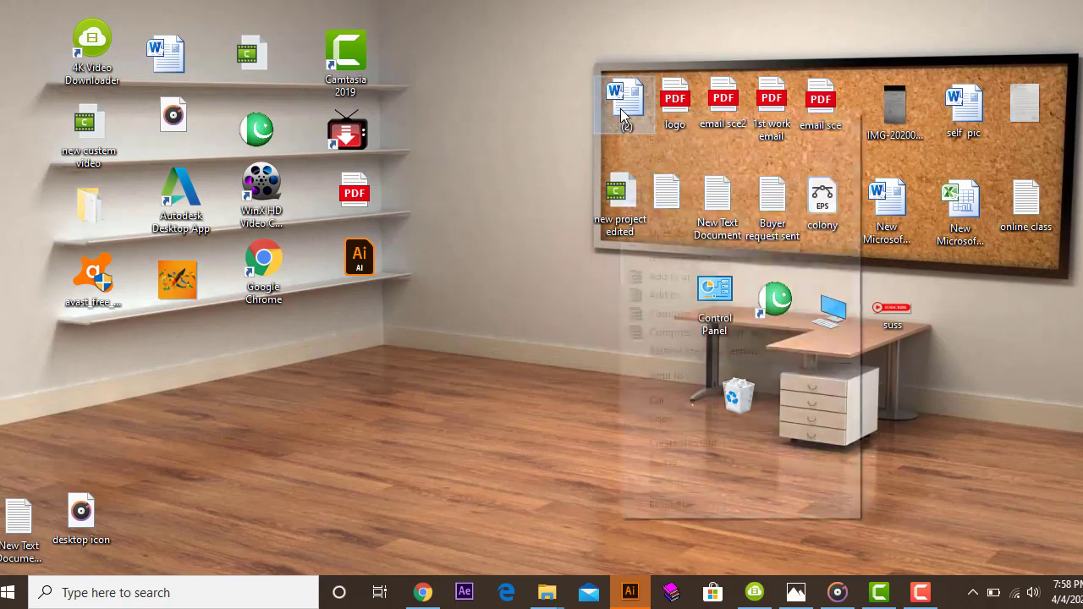
pyautogui.click(667, 480)
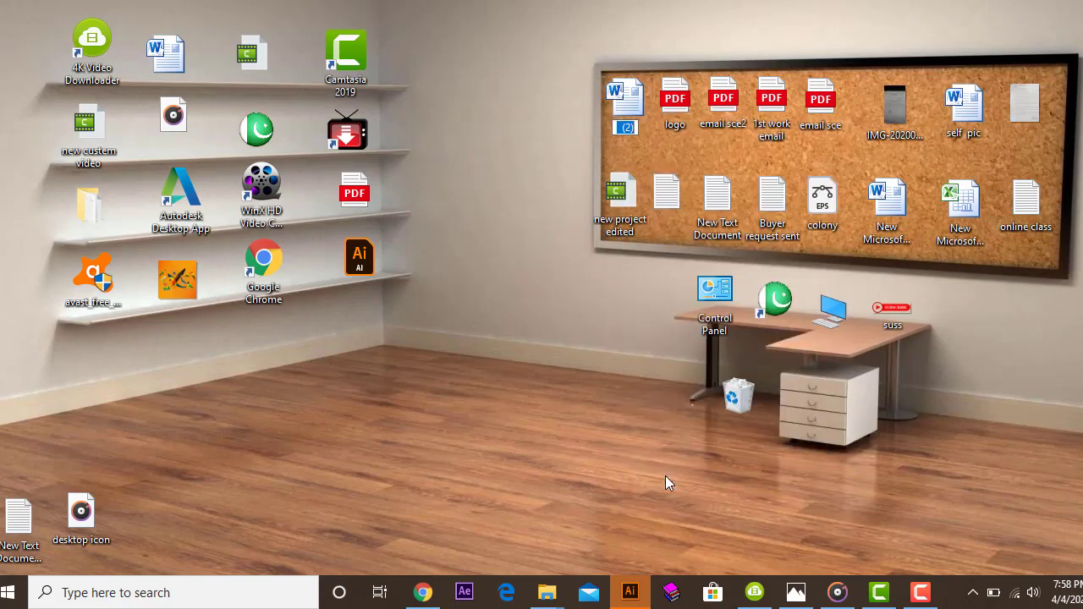
pyautogui.press('BackSpace')
pyautogui.press('Return')
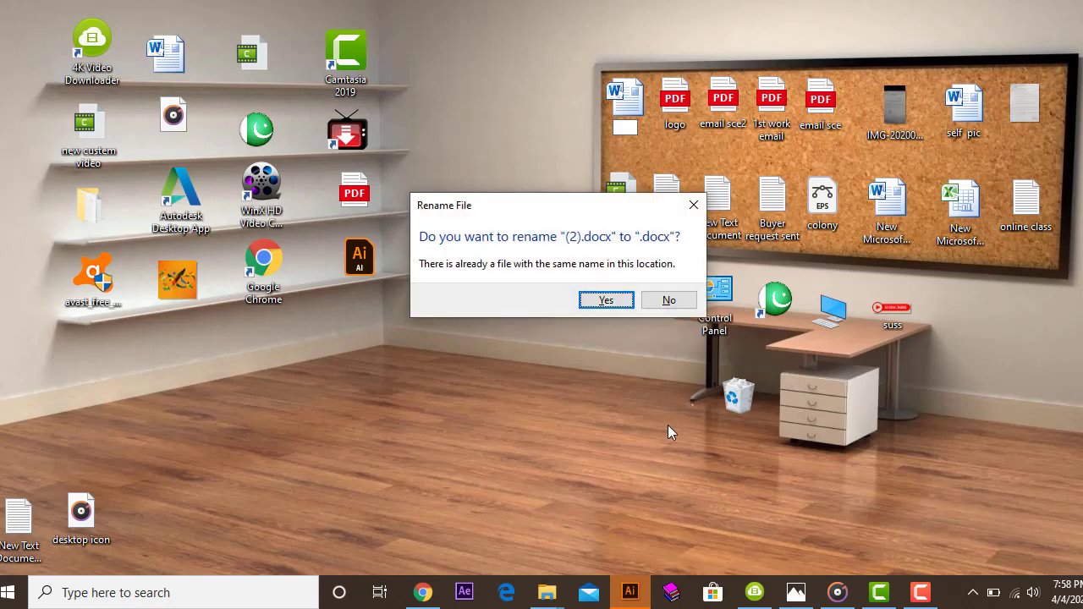
pyautogui.click(669, 301)
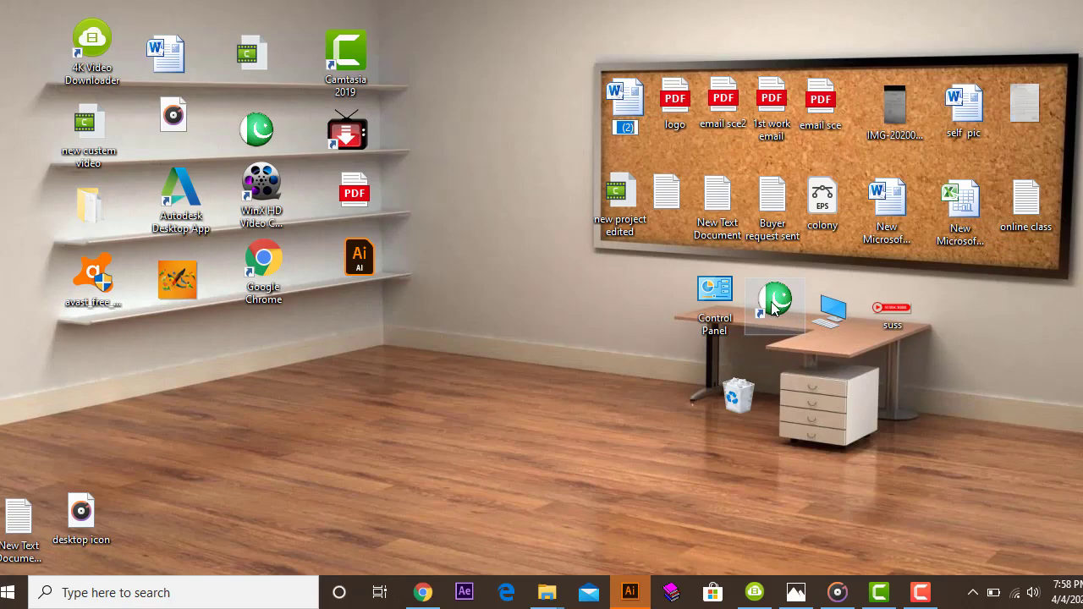
# - Try to clear the name of the logo PDF file on the corkboard, and cancel the renaming
pyautogui.rightClick(677, 127)
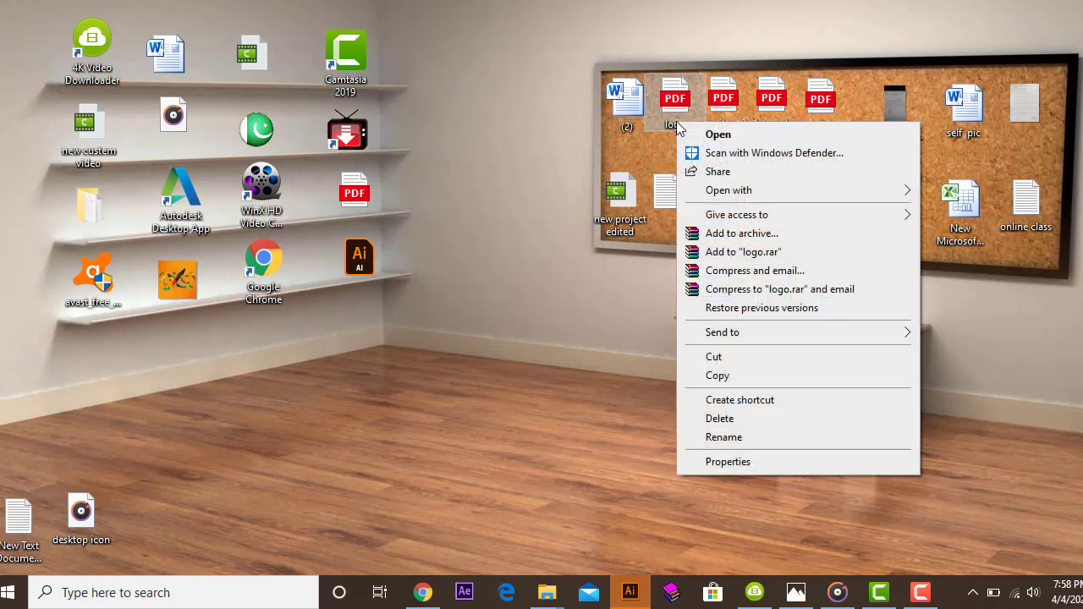
pyautogui.click(724, 438)
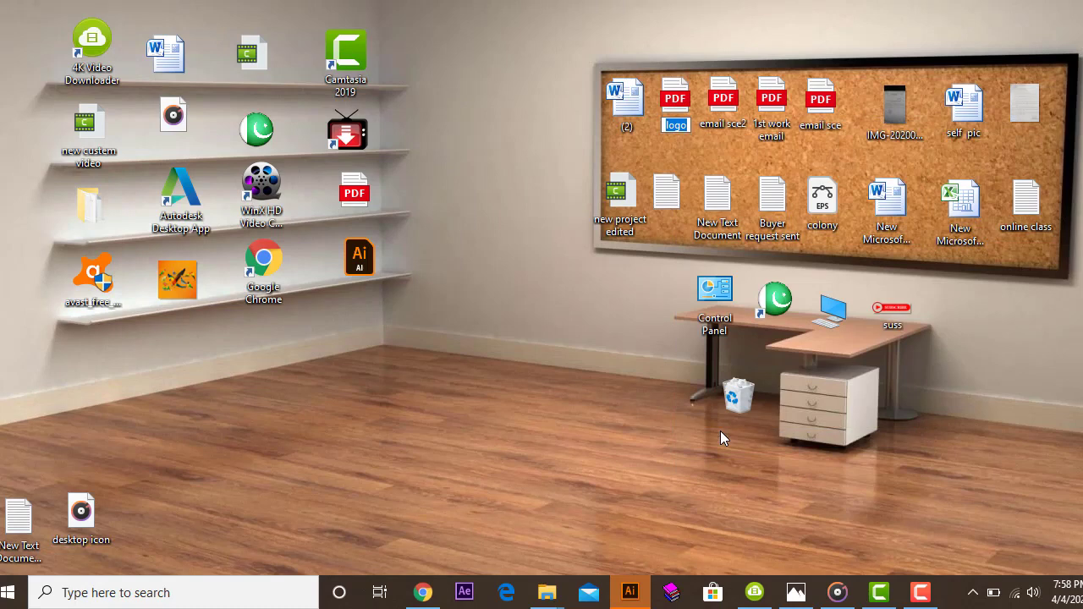
pyautogui.write('y')
pyautogui.press('BackSpace')
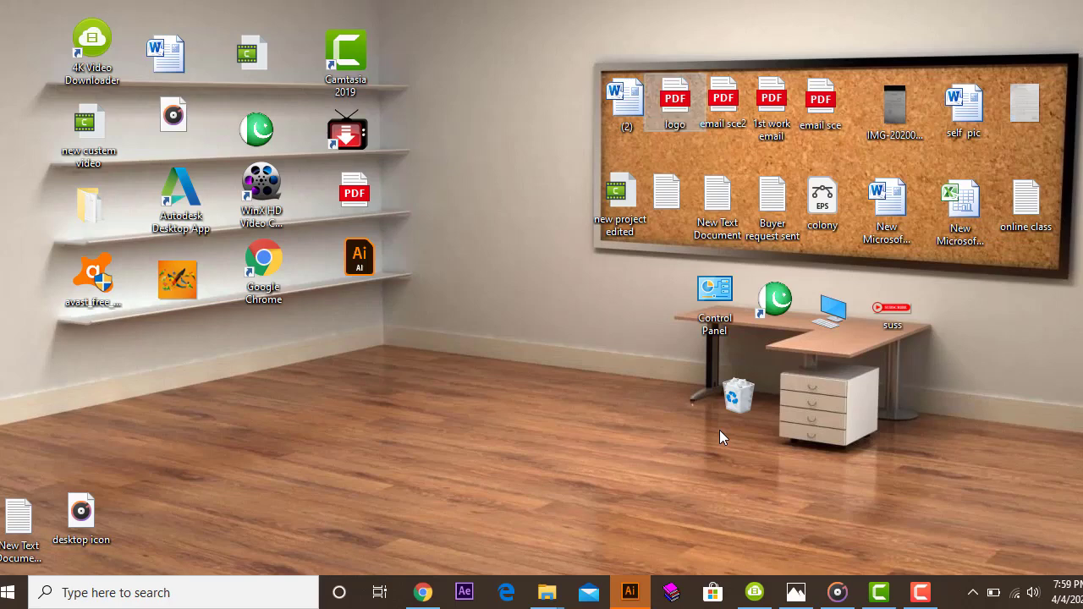
pyautogui.press('Escape')
pyautogui.rightClick(681, 124)
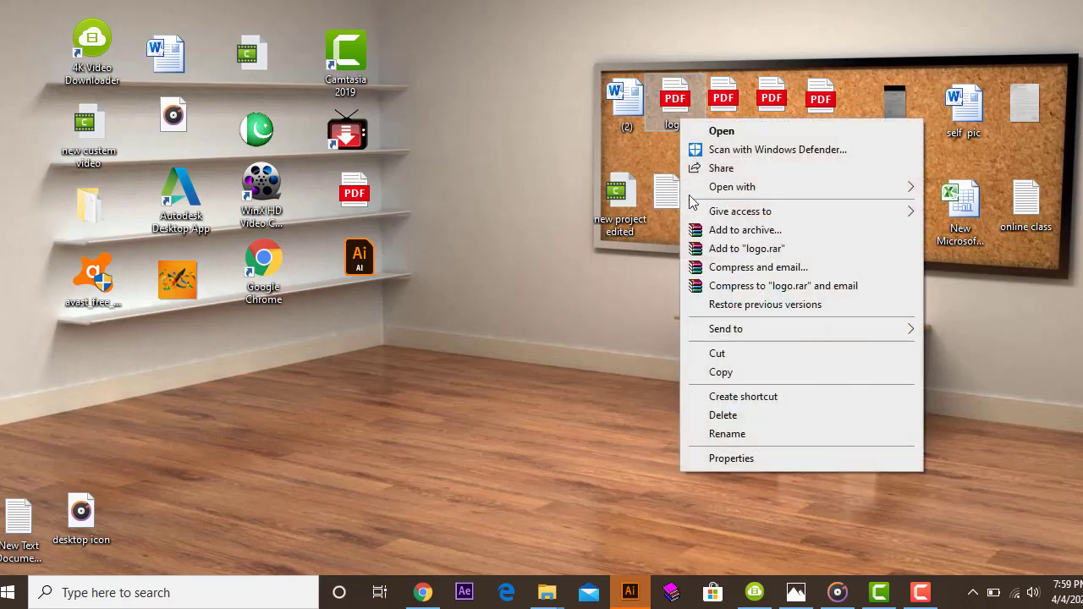
pyautogui.click(621, 302)
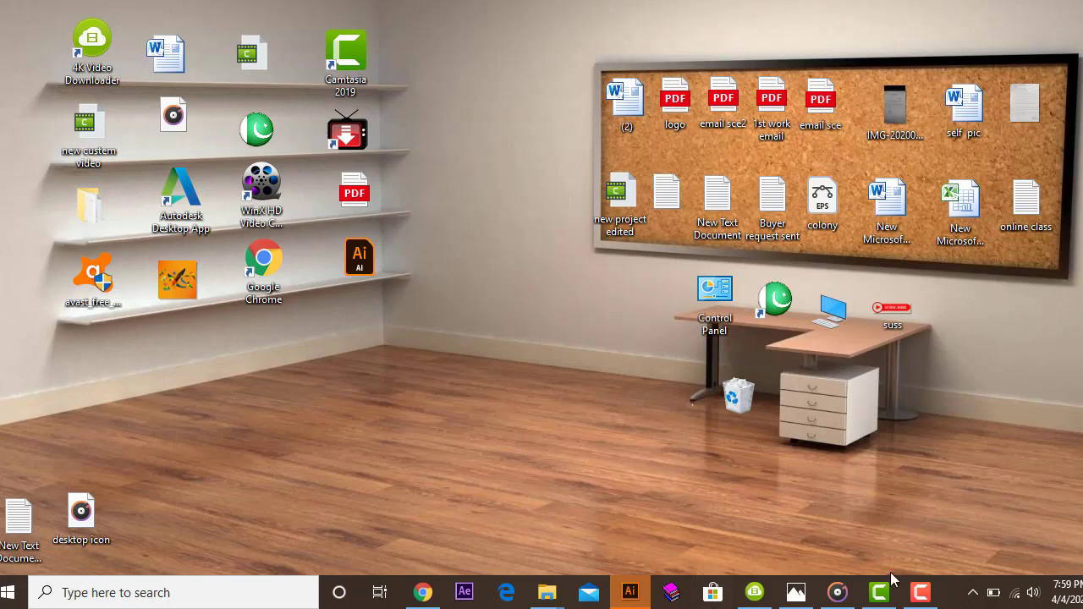
pyautogui.moveTo(919, 598)
pyautogui.click(922, 602)
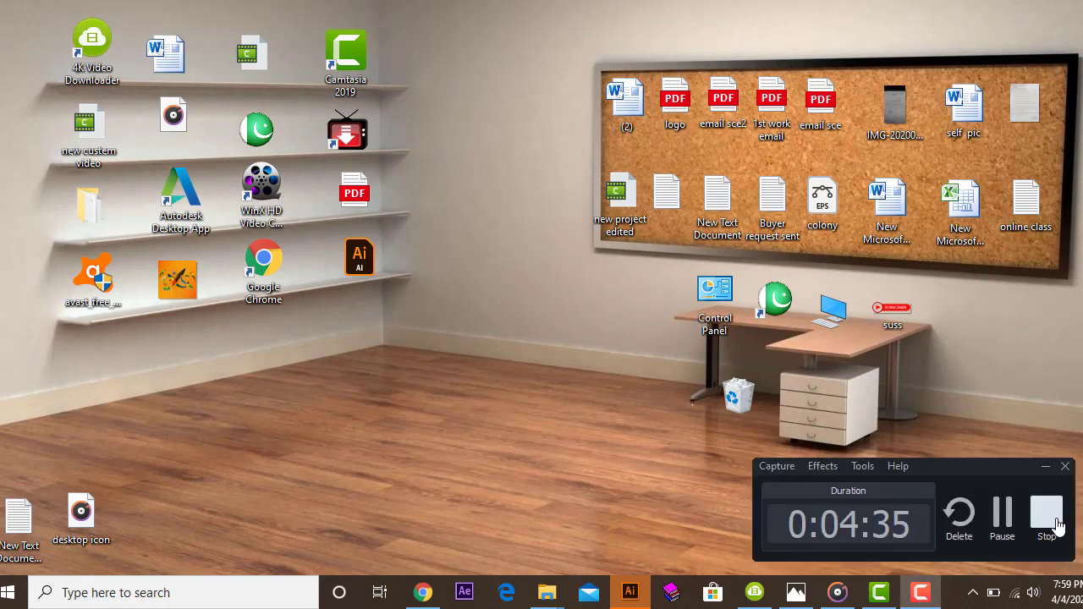